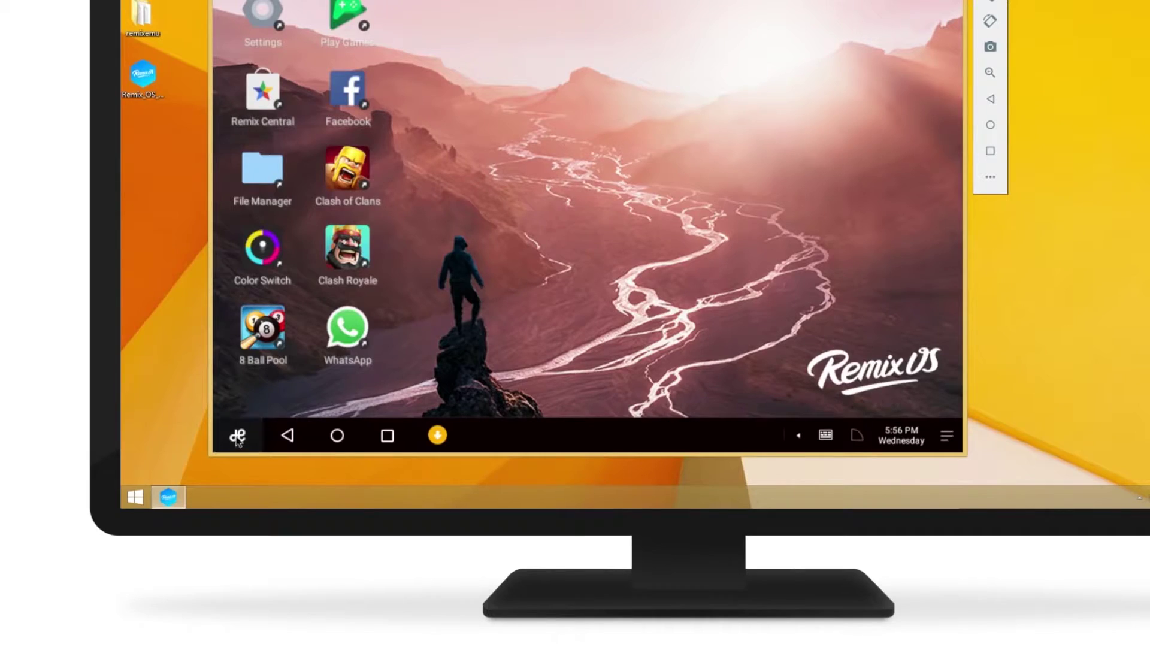
click(237, 436)
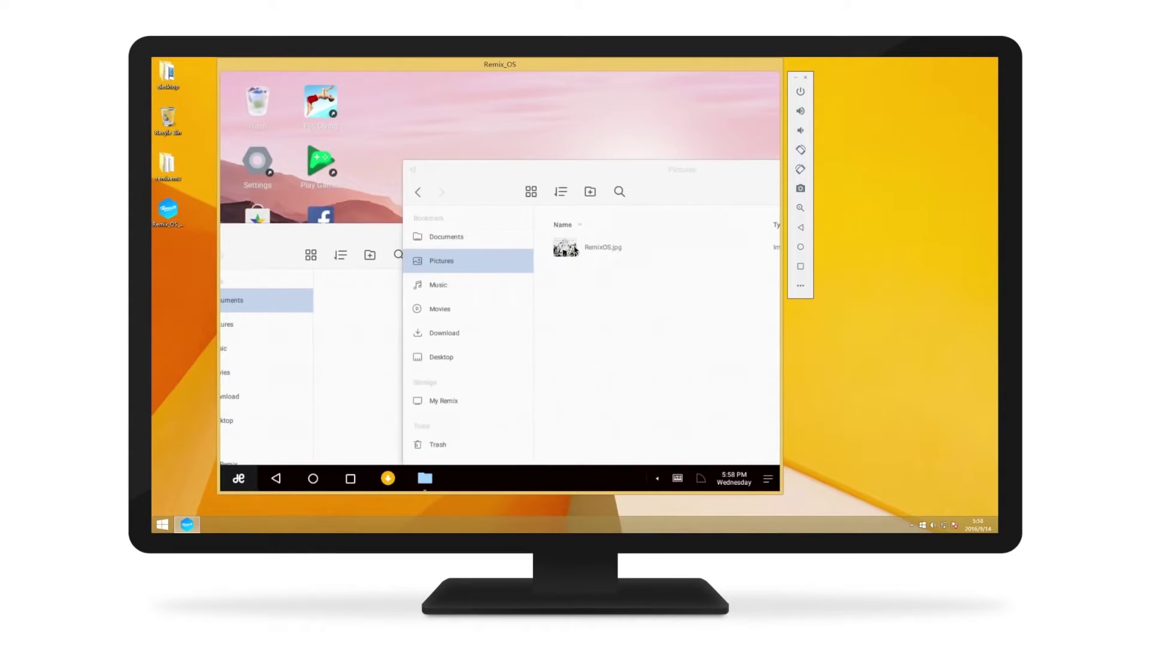
drag(575, 254, 367, 330)
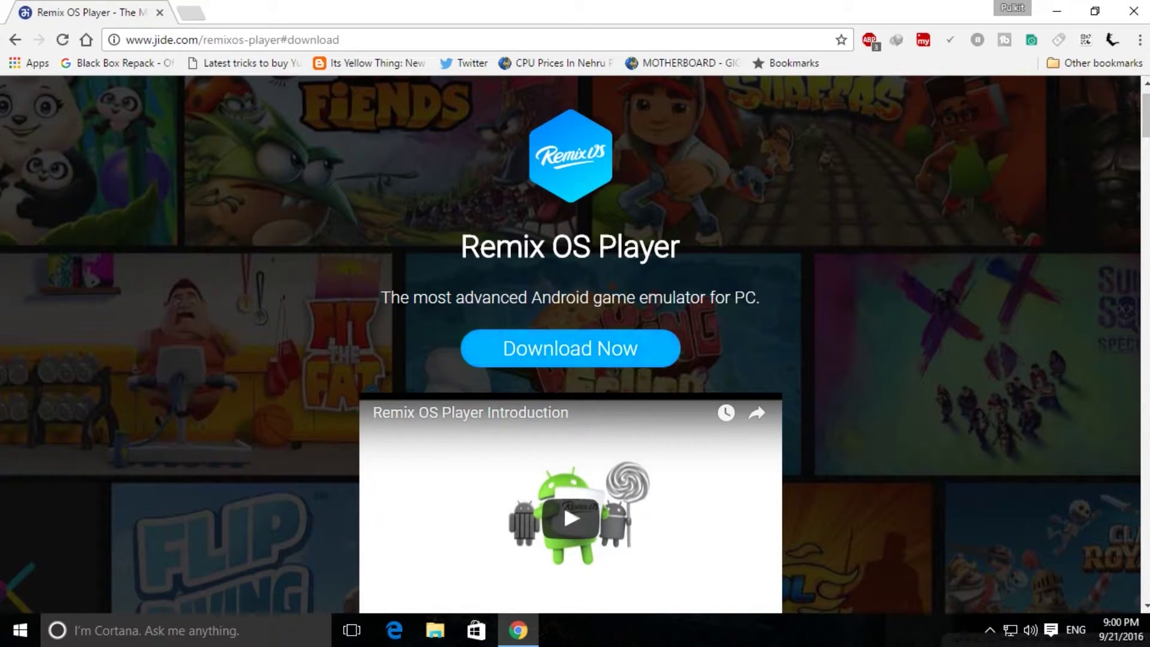
- Open the mirror downloads list for Remix OS Player and go to its SourceForge project page
click(570, 348)
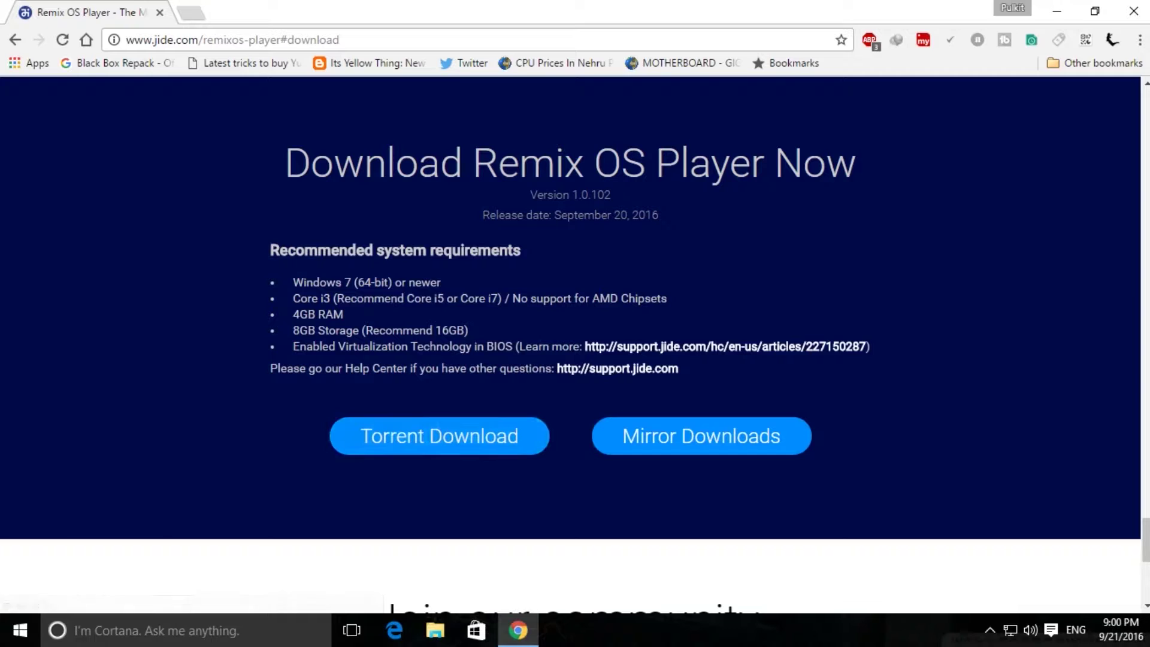
drag(303, 282, 470, 331)
click(701, 437)
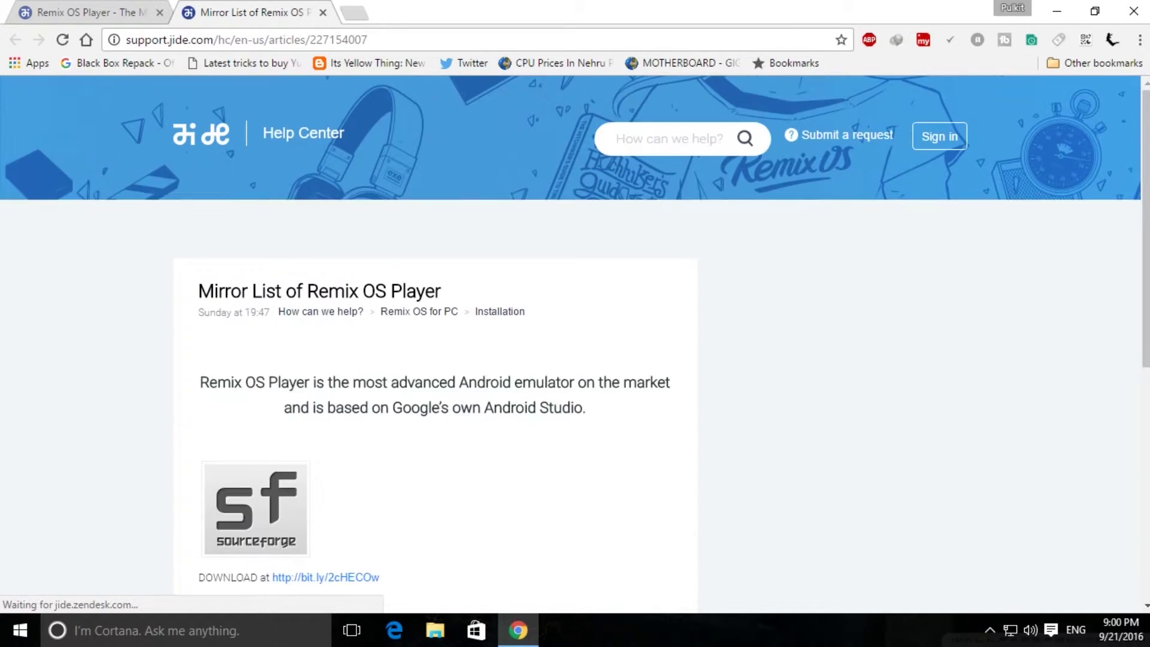
scroll(576, 344, down, 2)
scroll(575, 344, down, 2)
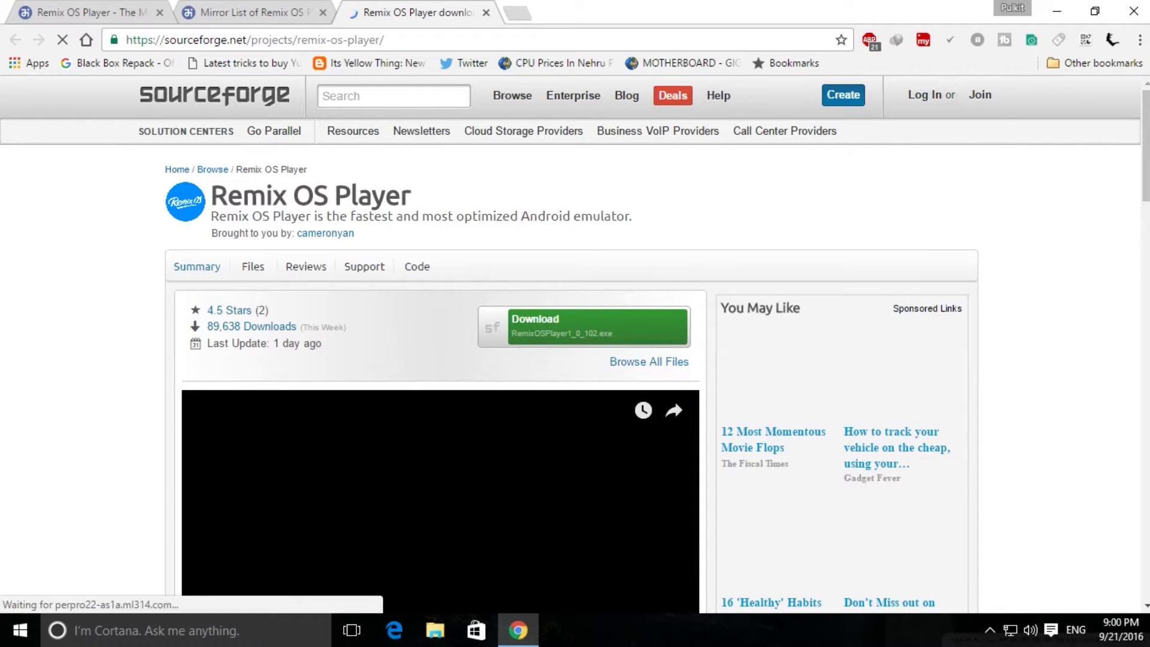
- Download RemixOSPlayer1_0_102.exe from the SourceForge project page and start its transfer in the download manager
click(677, 338)
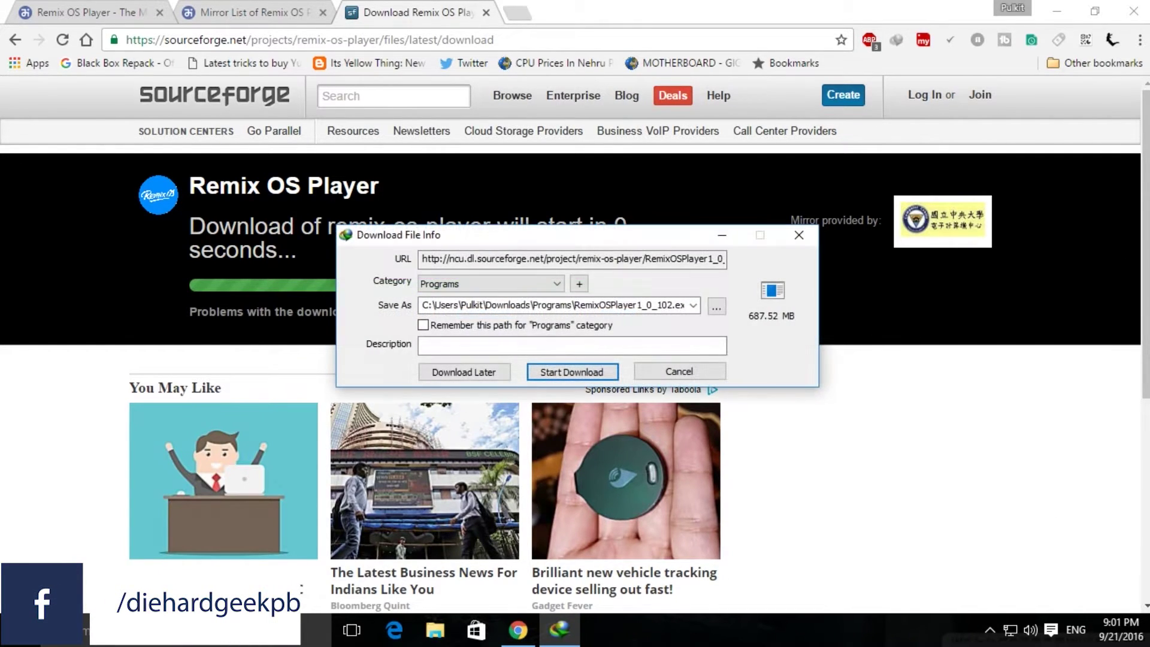
key(Return)
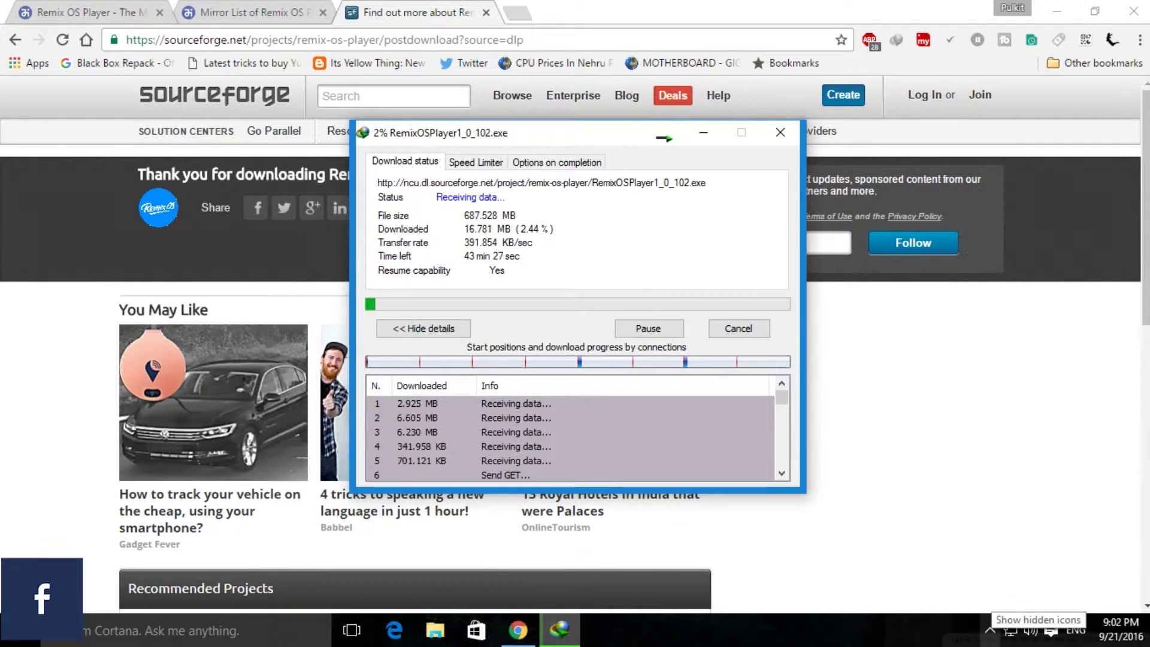
click(990, 629)
click(990, 630)
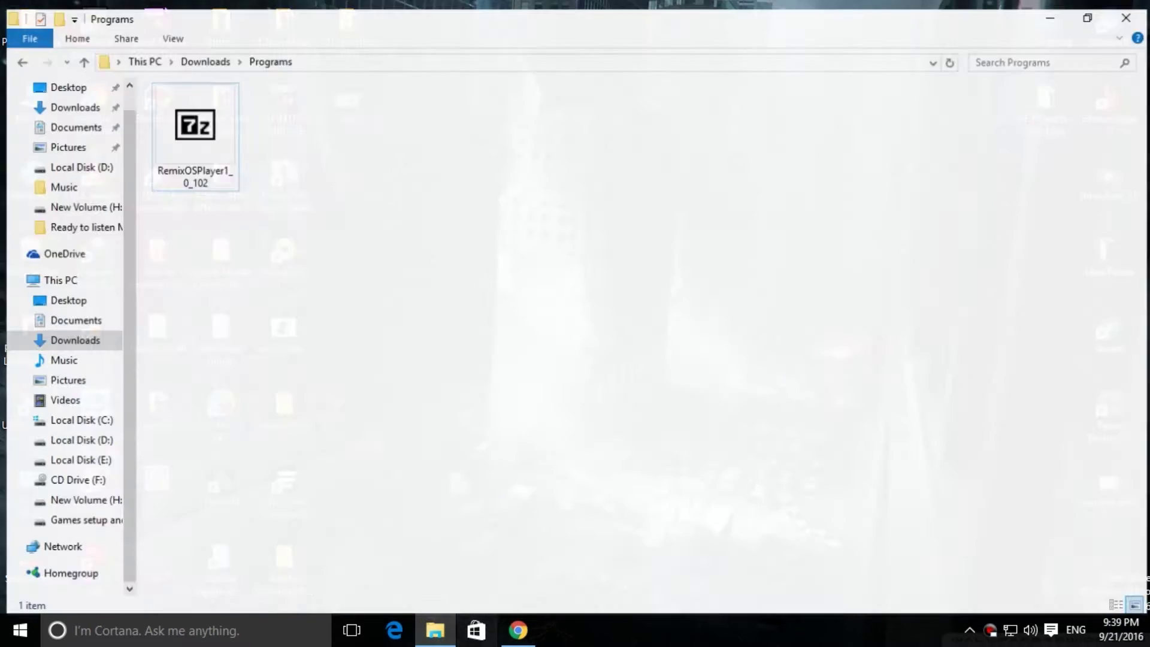
- Run the downloaded RemixOSPlayer1_0_102 self-extracting archive and extract it to D:\Remix os
drag(358, 108, 188, 170)
double_click(188, 170)
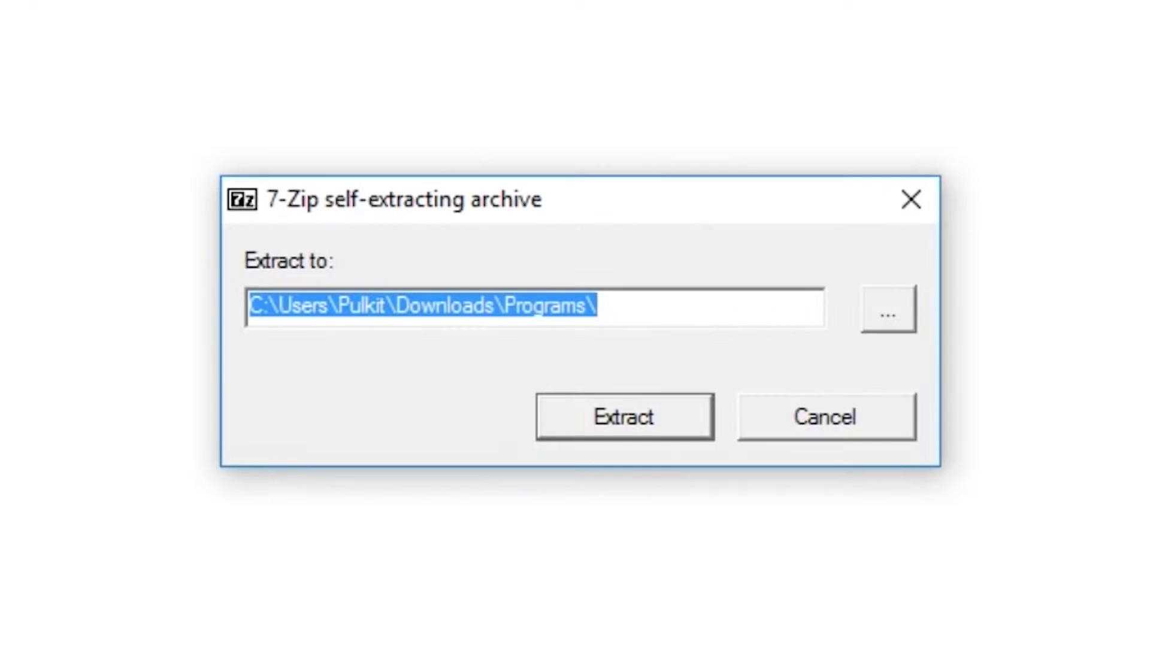
click(888, 309)
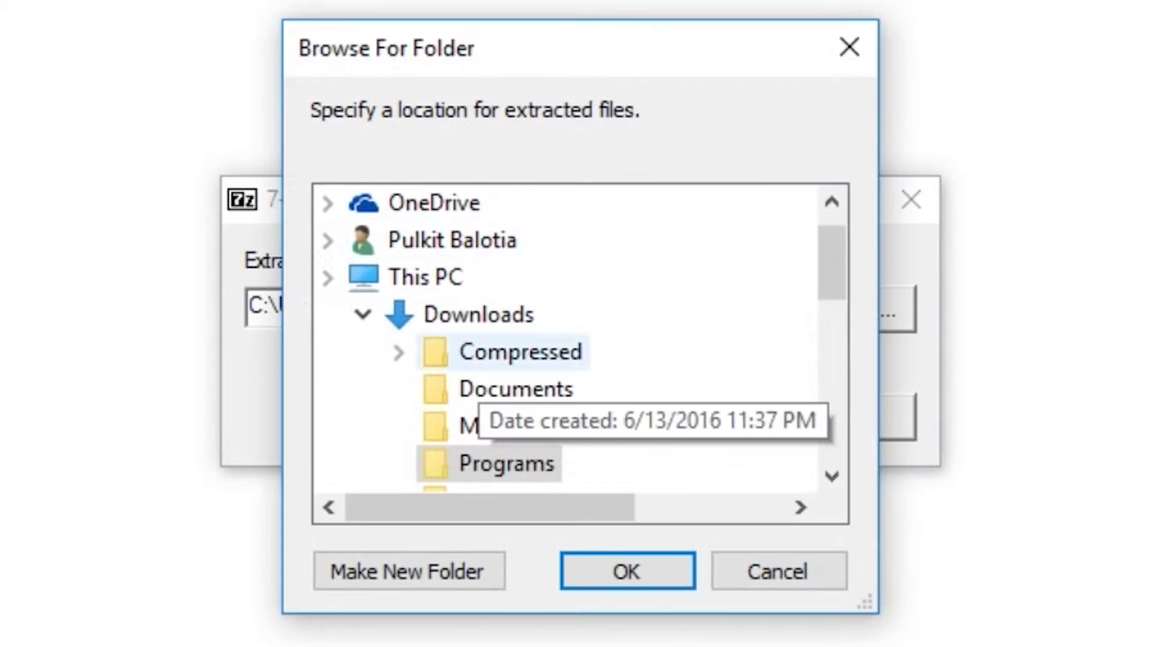
scroll(488, 353, down, 1)
scroll(492, 400, down, 10)
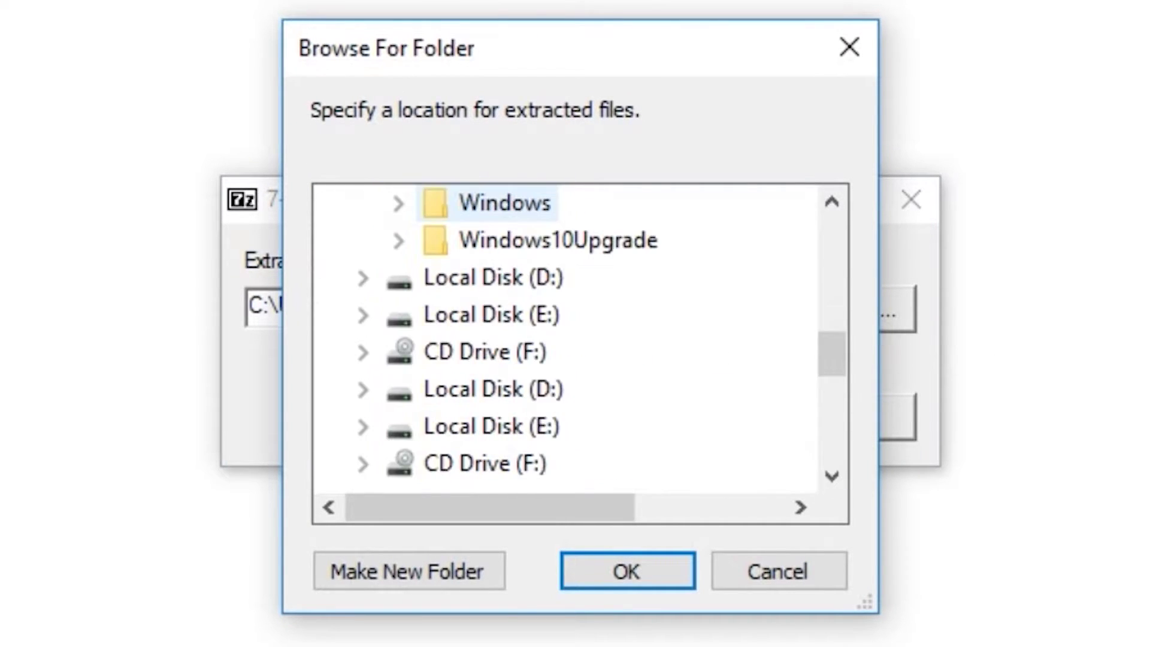
scroll(521, 311, up, 3)
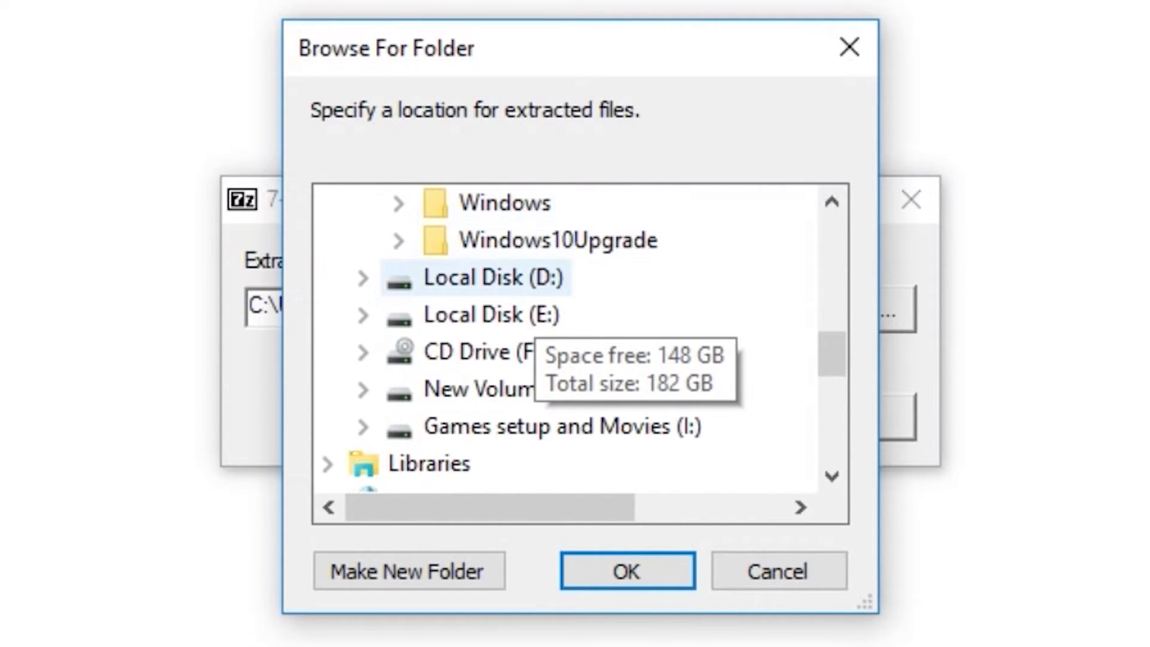
click(533, 281)
click(627, 571)
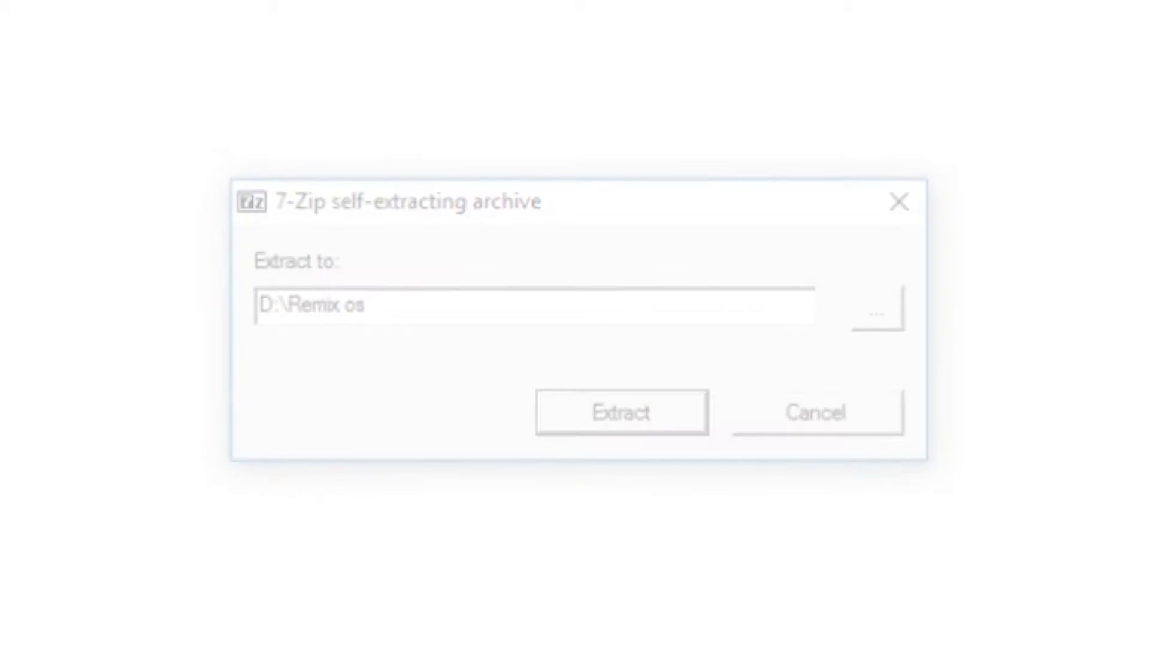
key(Return)
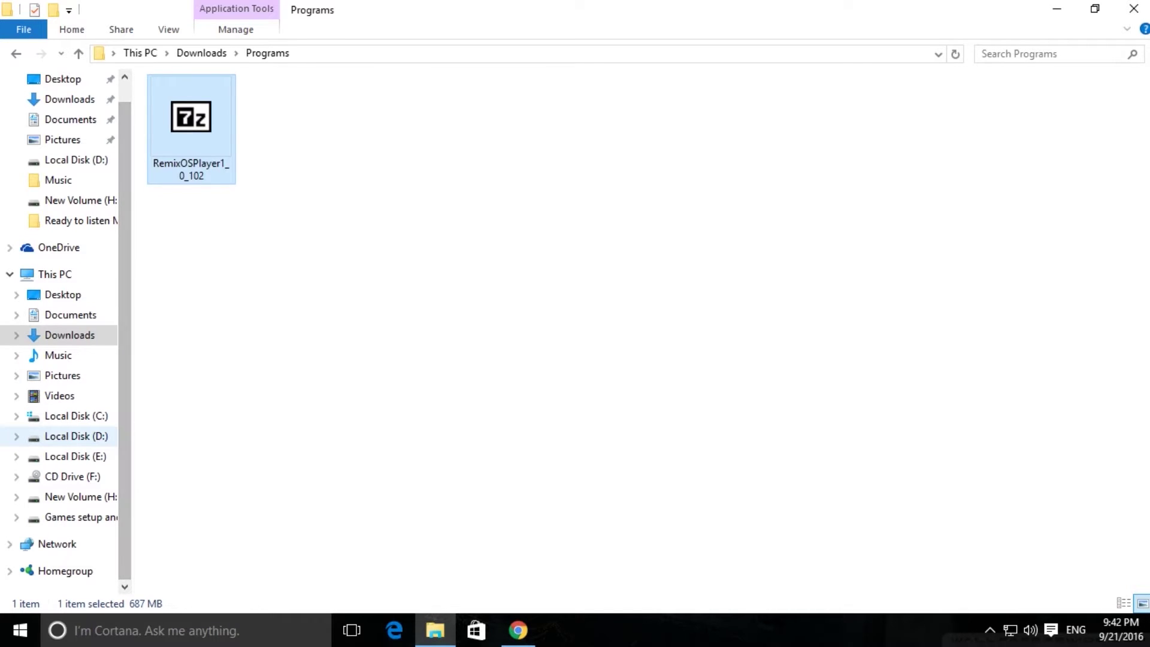
- Open the RemixOSPlayer folder inside D:\Remix os and show its contents as large icons
click(76, 436)
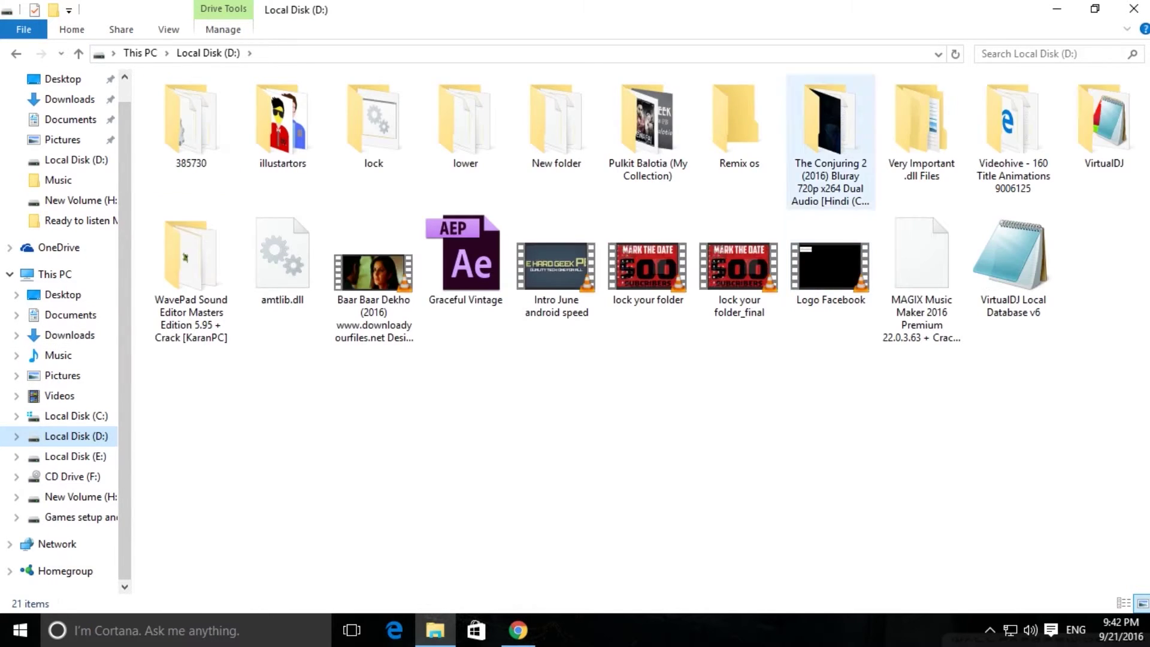
double_click(739, 120)
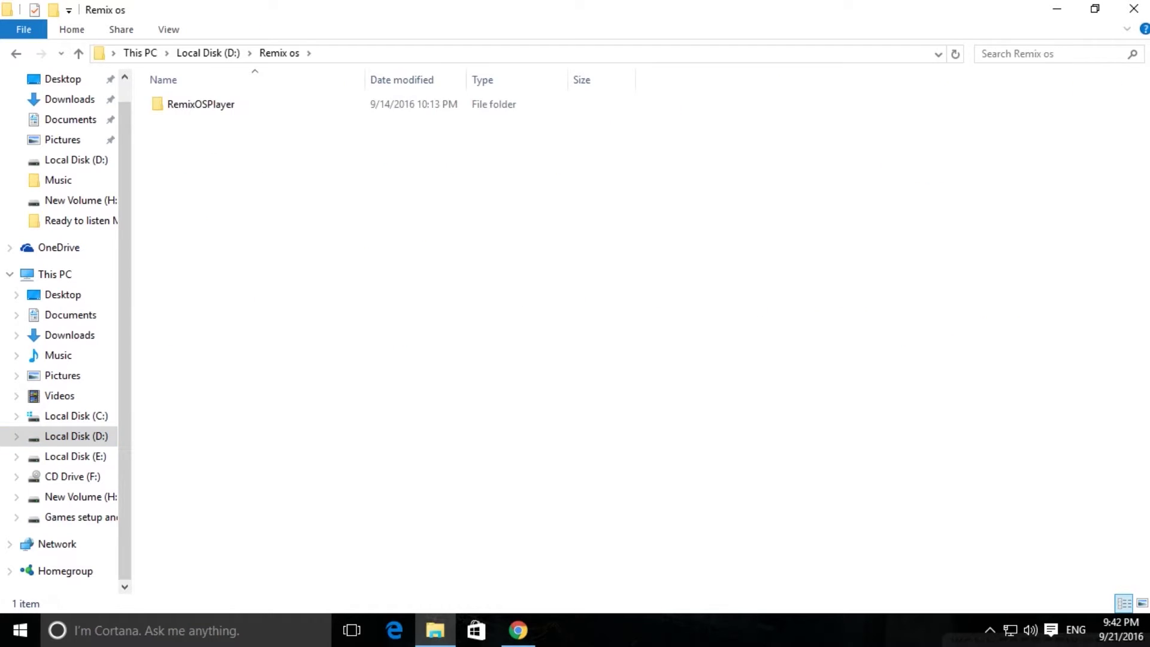
click(1141, 603)
double_click(192, 123)
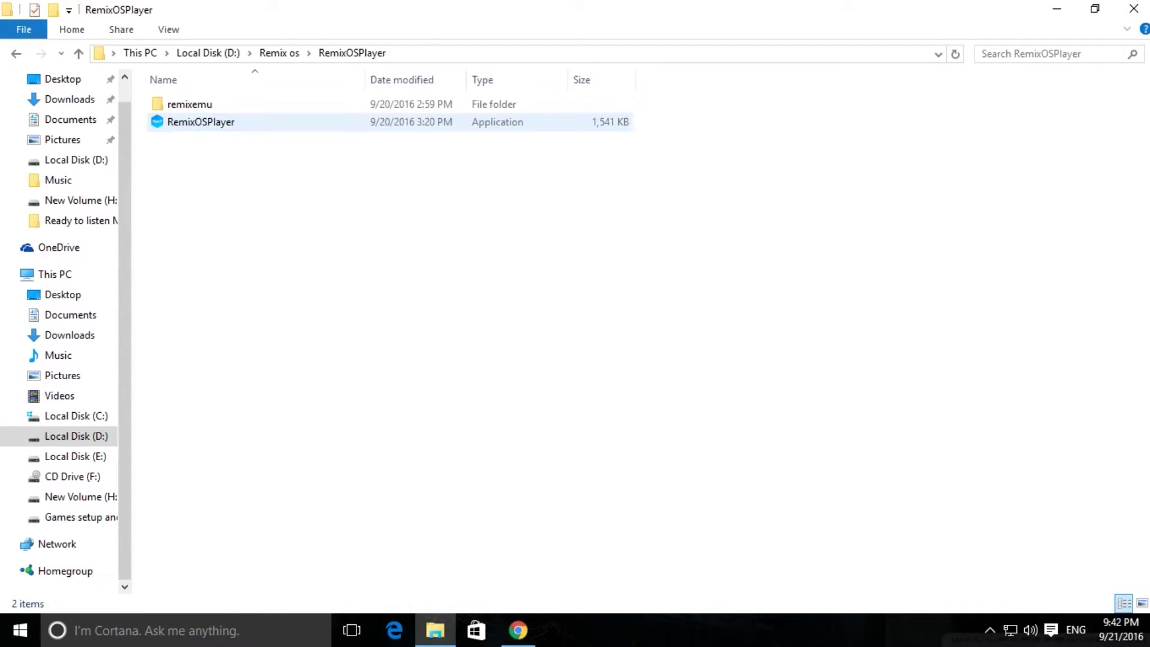
click(1142, 603)
mouse_move(374, 135)
mouse_down()
mouse_move(308, 105)
mouse_move(278, 172)
mouse_move(359, 179)
mouse_up()
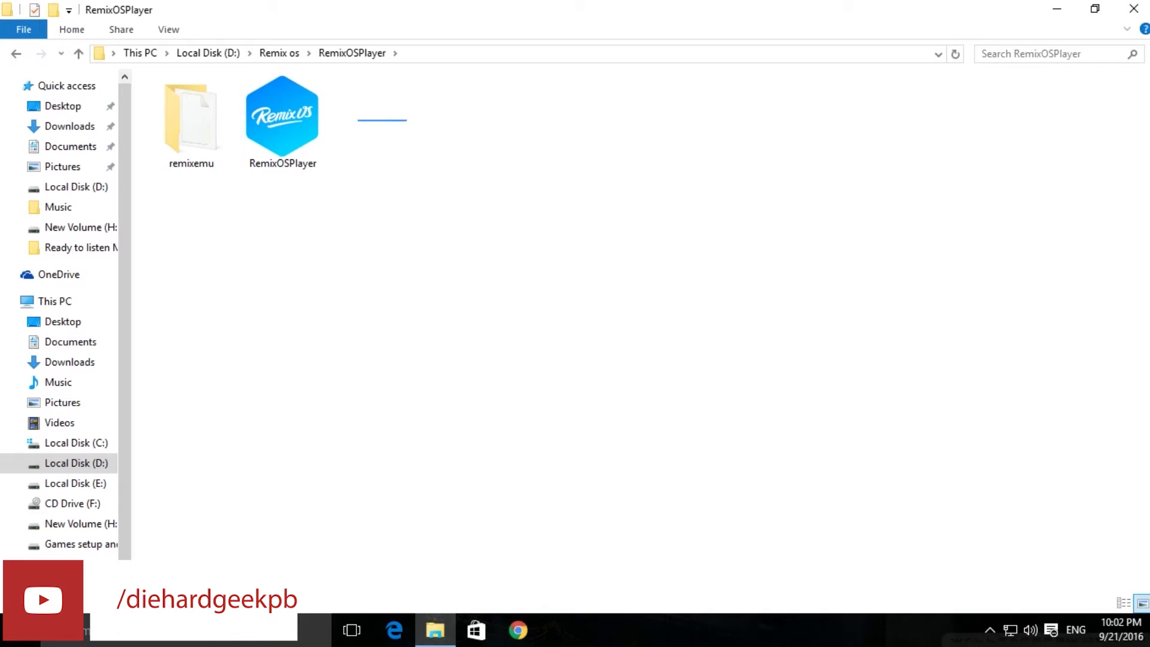
drag(358, 120, 200, 158)
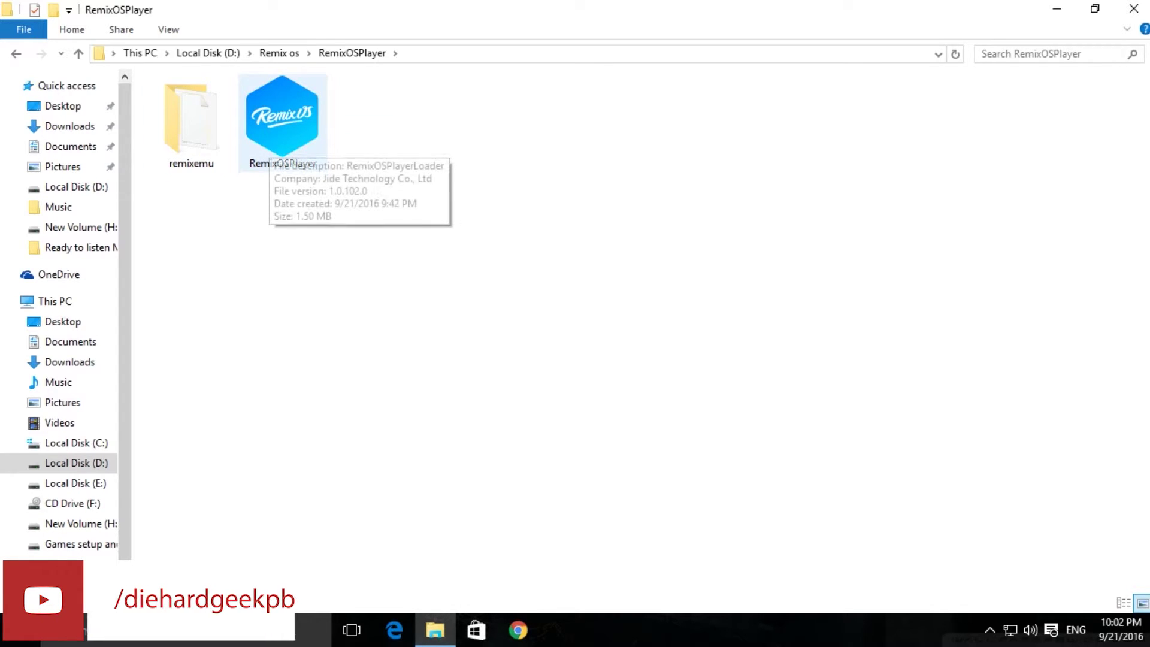
- Launch the RemixOSPlayer application, start the emulator with default settings and dismiss the mouse cursor tip
double_click(273, 149)
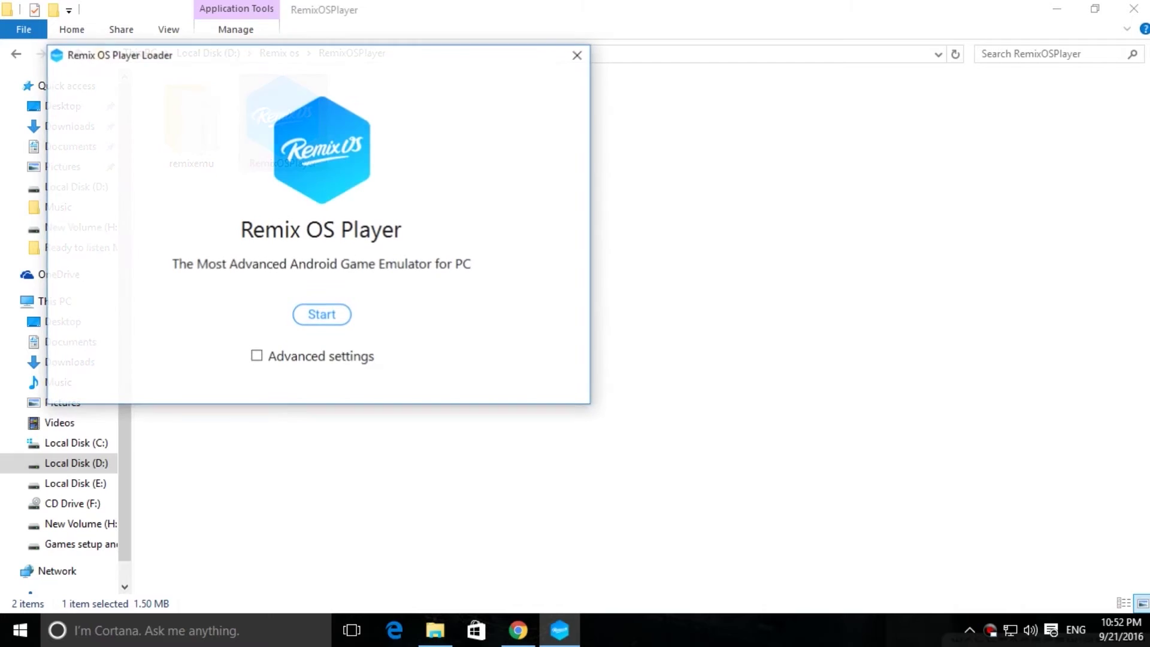
key(Return)
drag(393, 101, 619, 148)
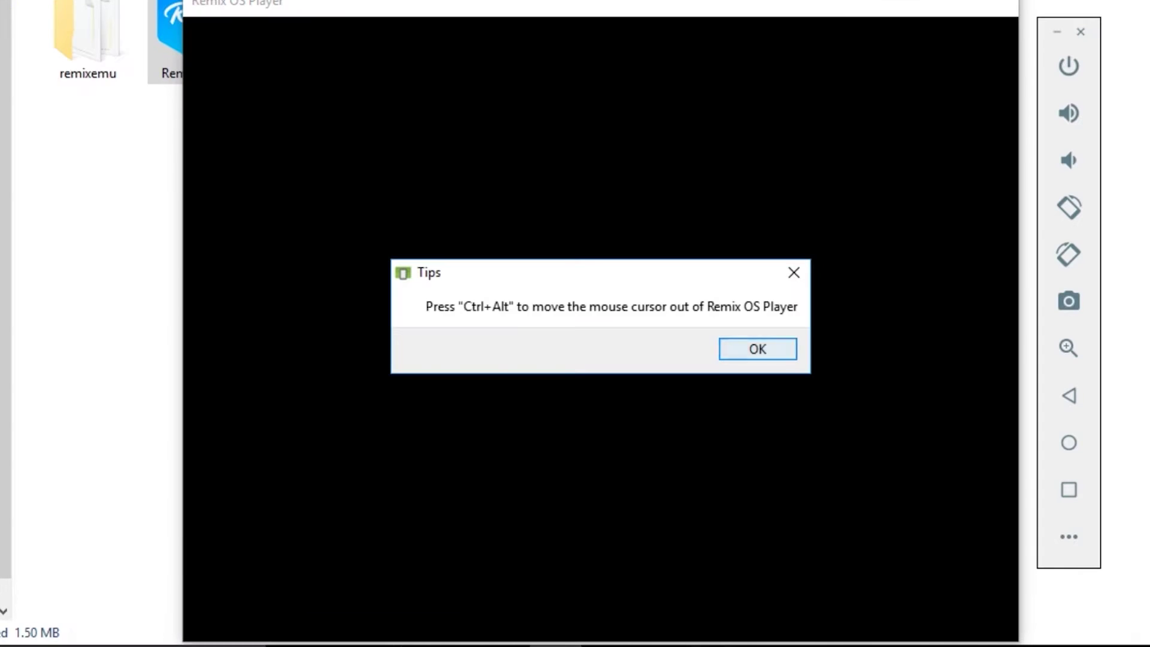
key(Return)
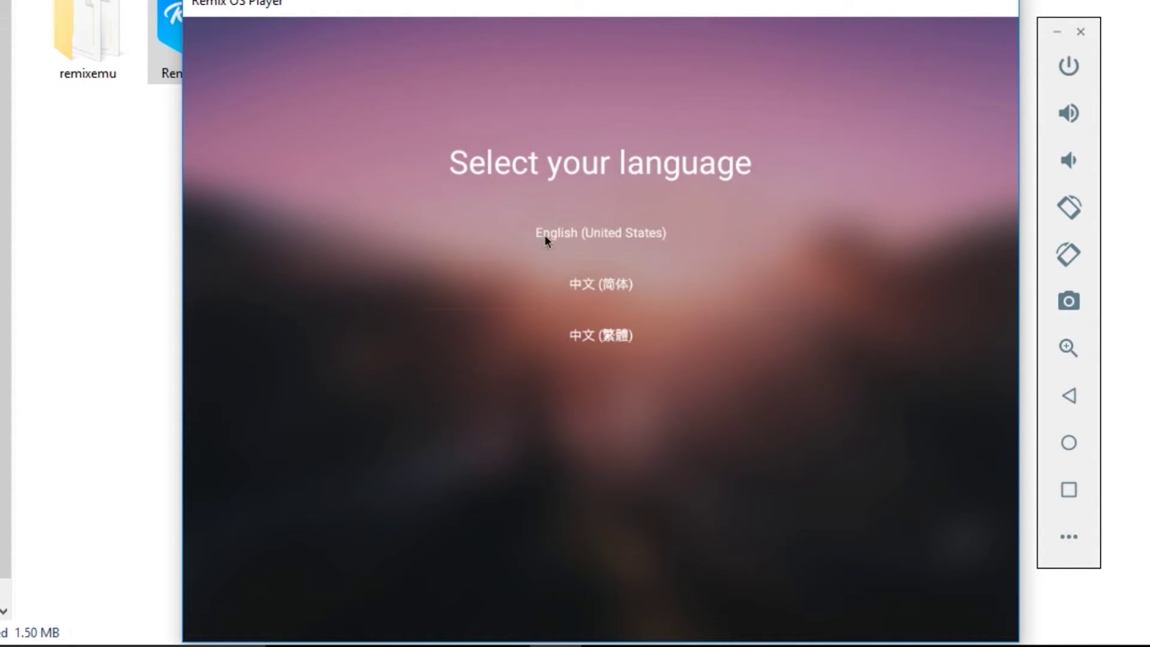
- Complete the first-run setup with English (United States), the user agreement accepted and Google Play services activated
click(573, 239)
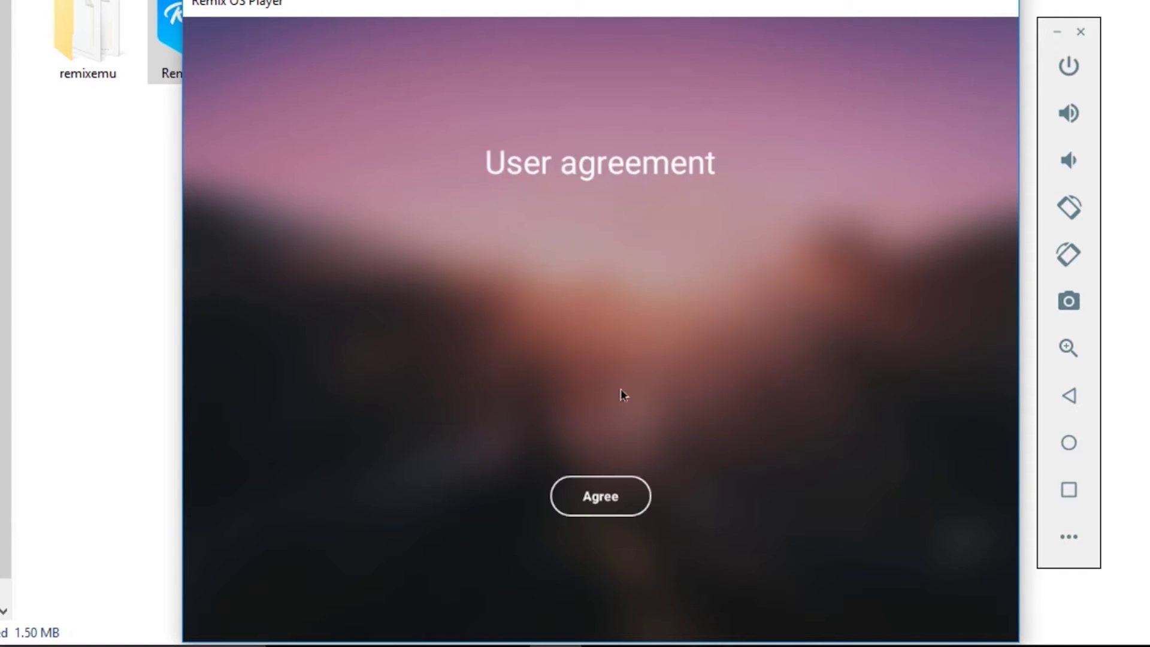
click(614, 496)
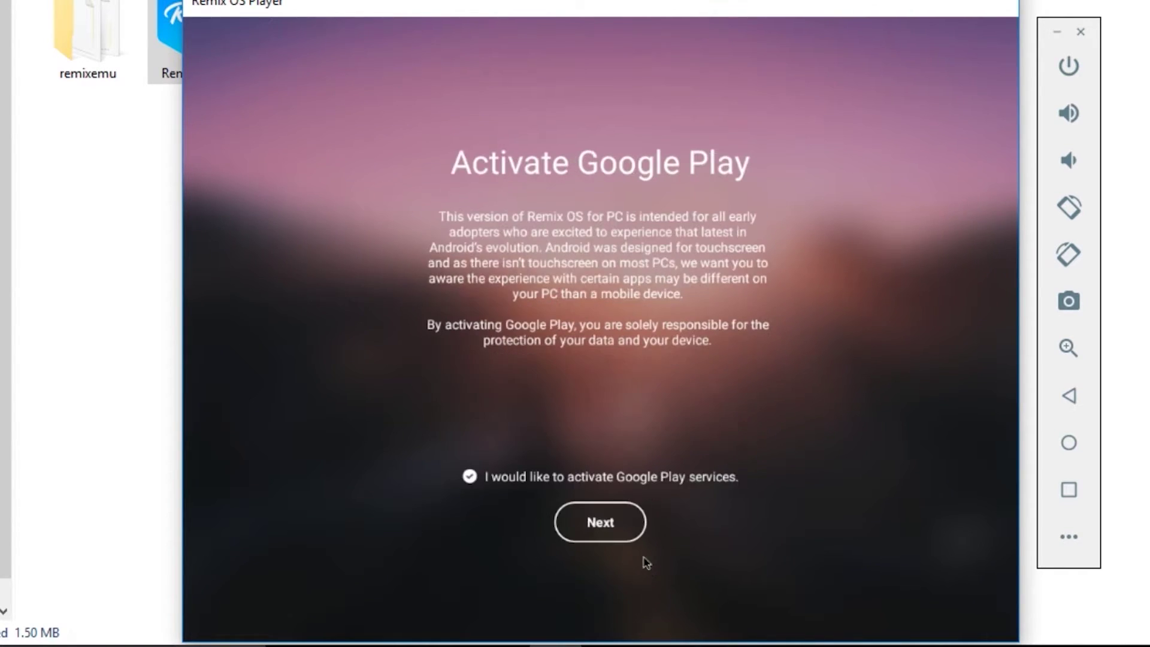
click(622, 533)
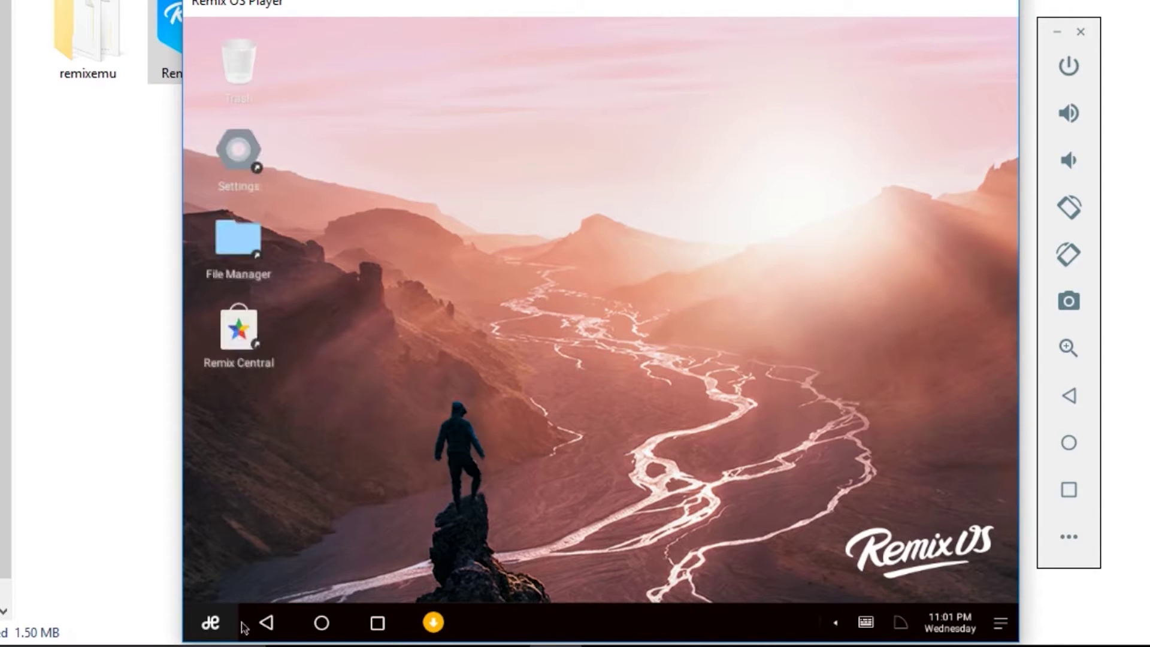
- Open the Play Store from the emulator's app list and browse its featured games and apps
click(213, 622)
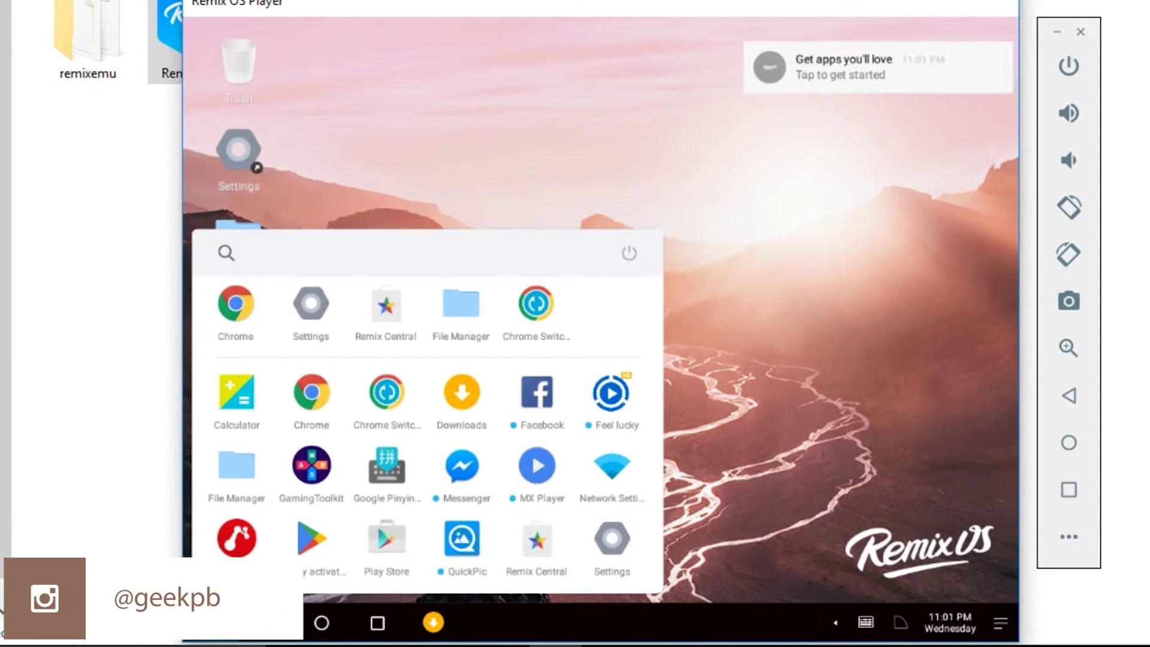
click(394, 528)
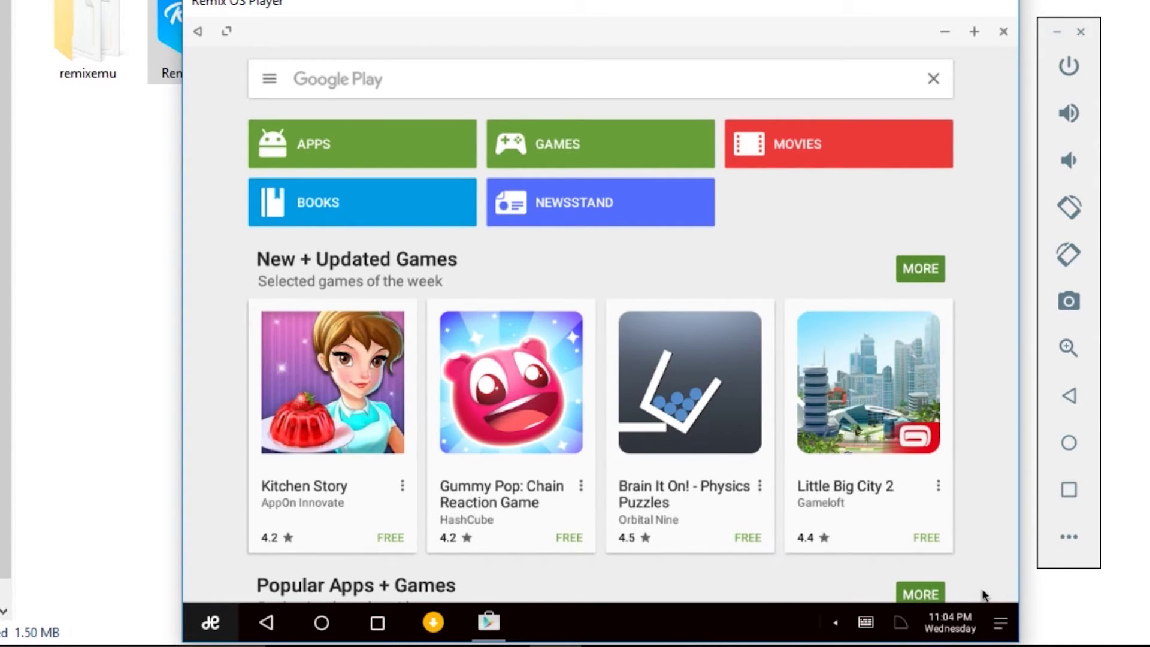
scroll(718, 299, down, 9)
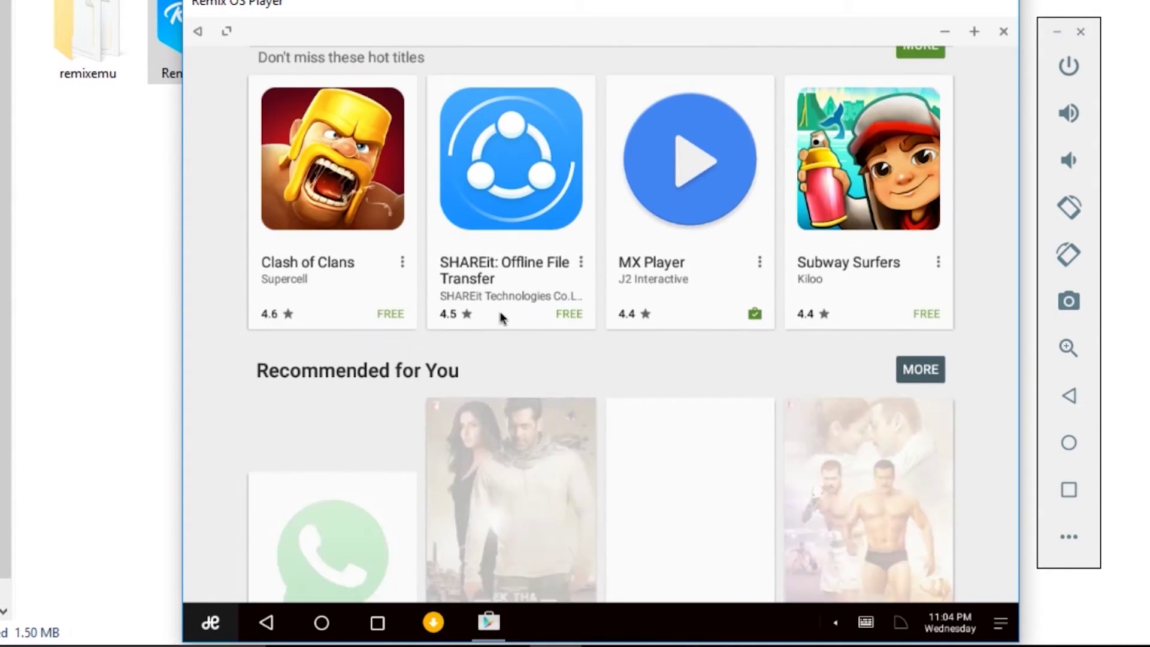
scroll(502, 316, down, 5)
scroll(502, 316, up, 5)
- Minimize the Play Store and quit it
click(489, 623)
right_click(497, 624)
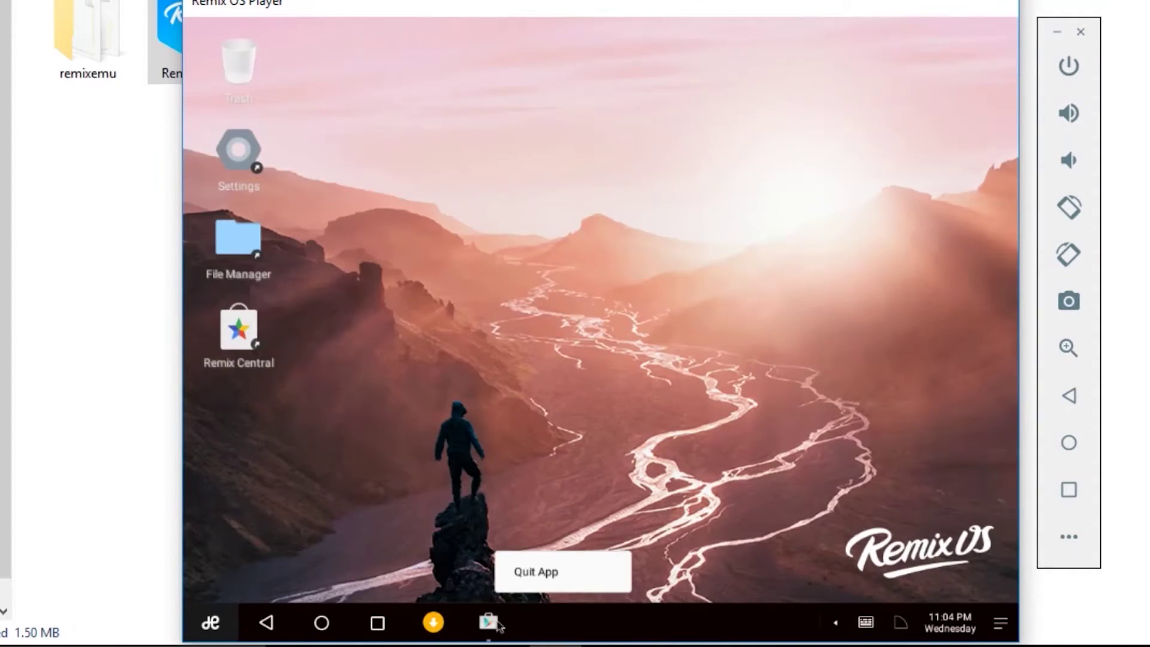
click(531, 580)
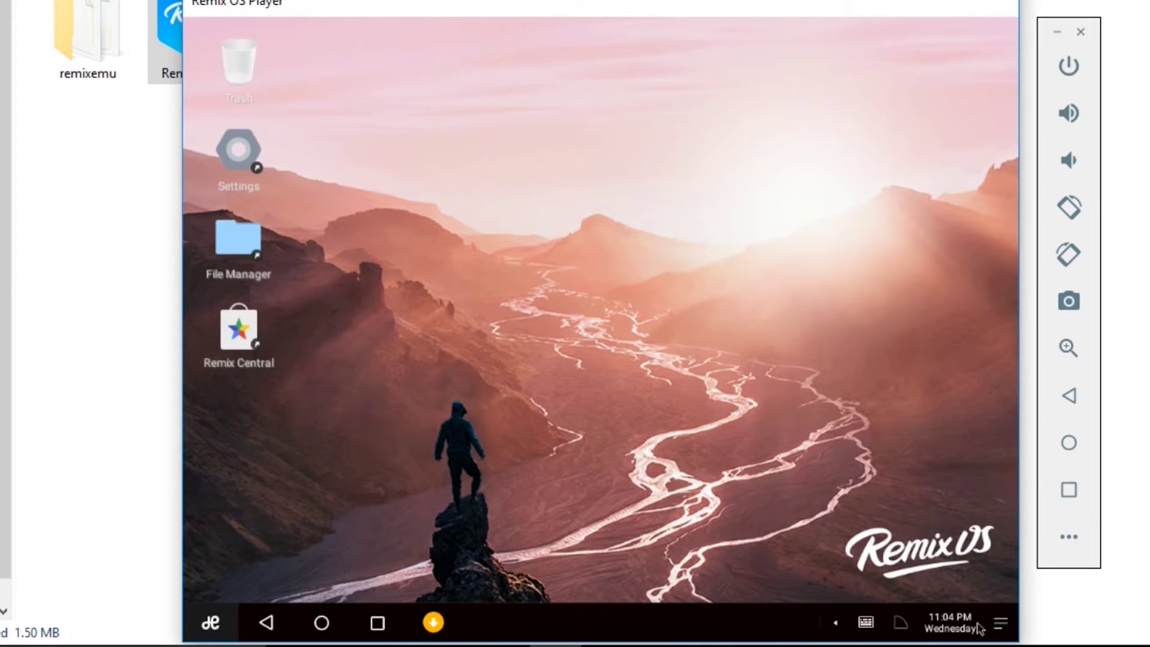
- Open the emulator's Settings and view the About tablet page for the system version details
double_click(254, 175)
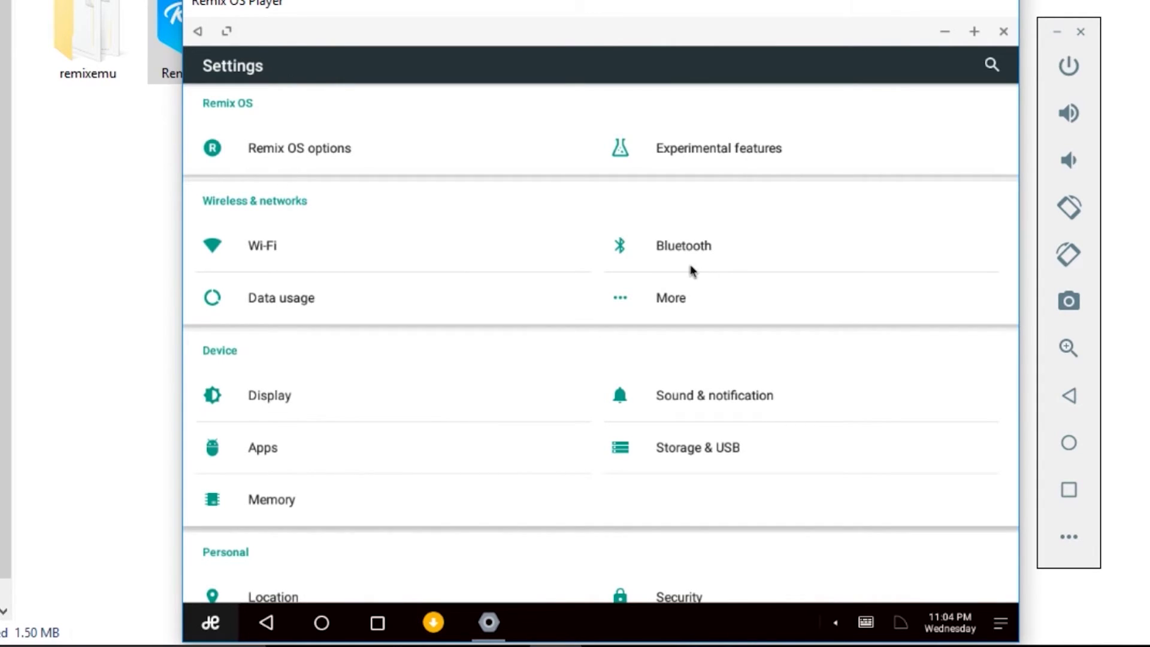
scroll(760, 299, down, 5)
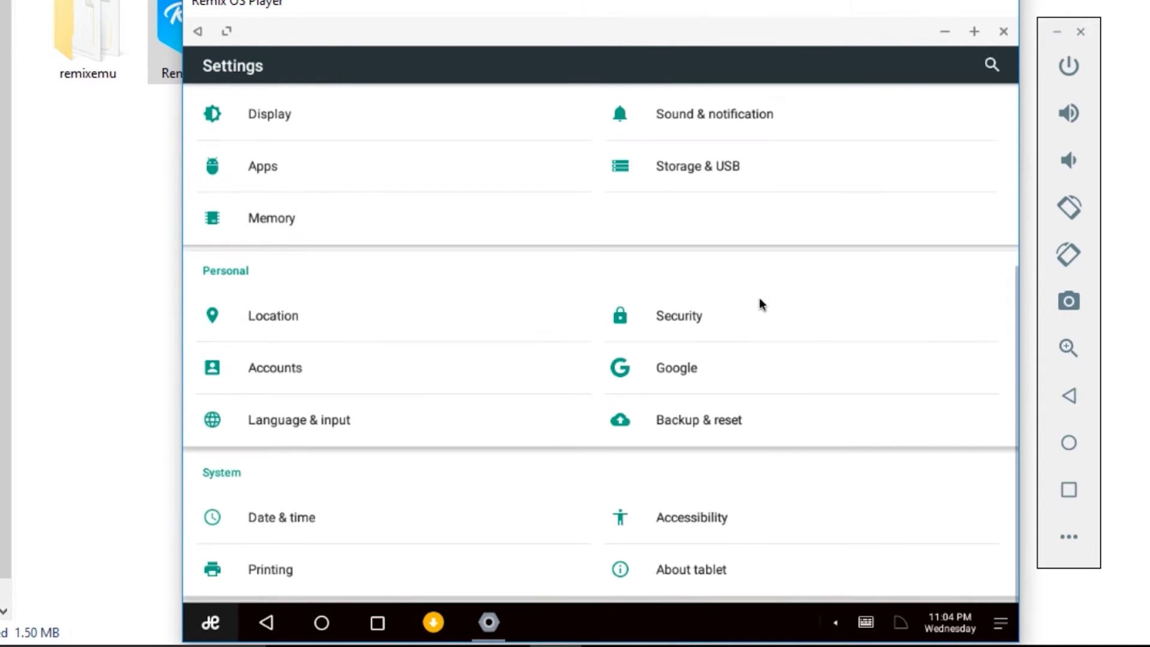
click(695, 576)
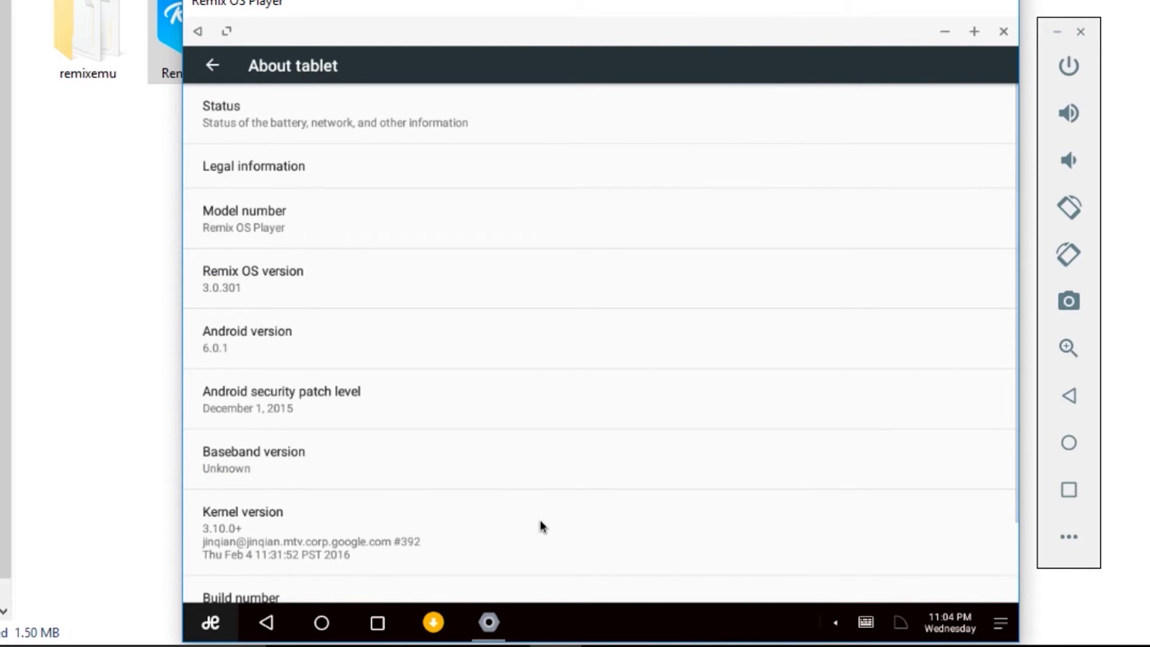
- Open the Easter egg from the Android version entry and launch its hidden game from the Marshmallow logo
click(330, 349)
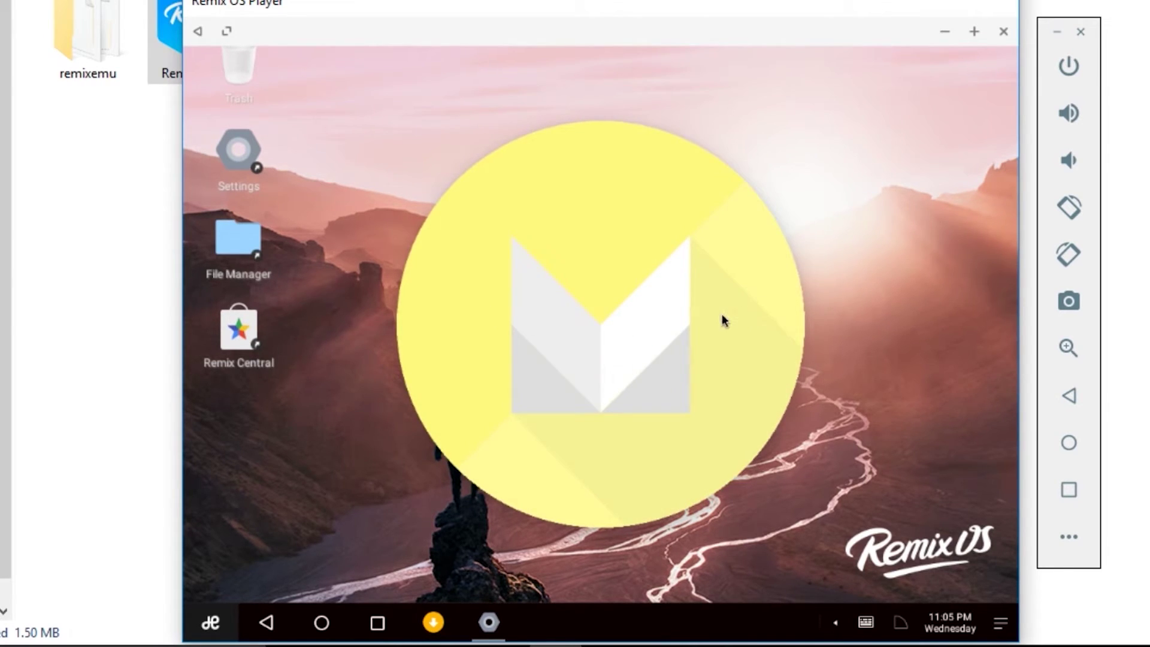
click(698, 323)
click(691, 318)
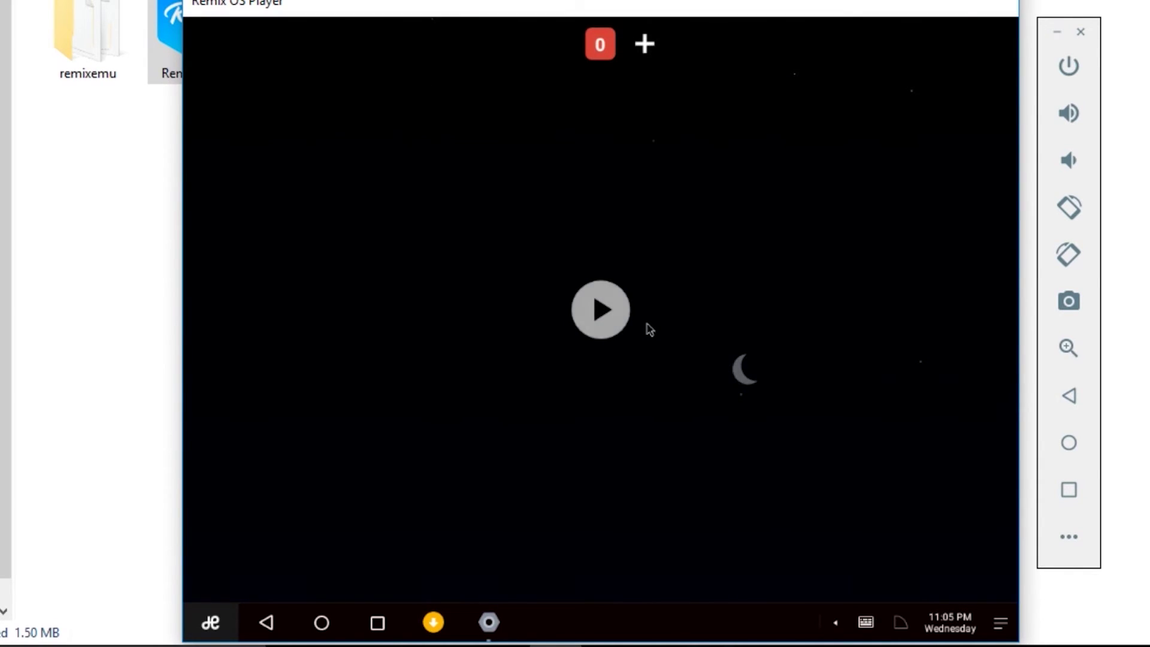
- Start the hidden Marshmallow game and fly the red Android figure toward the gap between the marshmallow obstacles
click(664, 407)
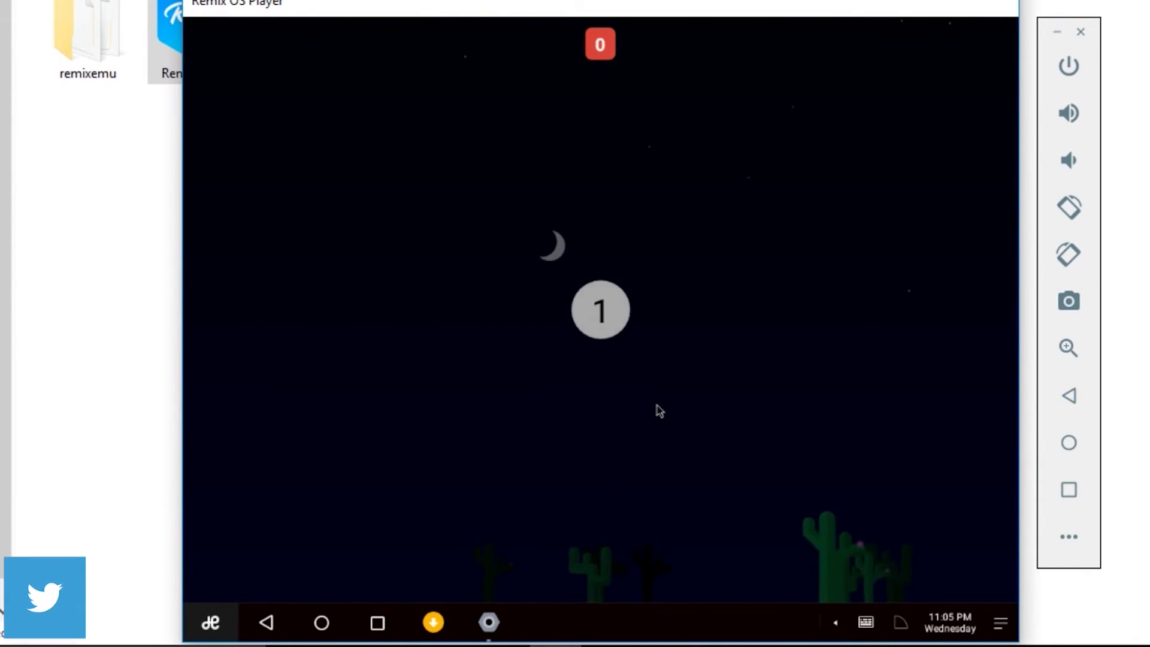
click(657, 413)
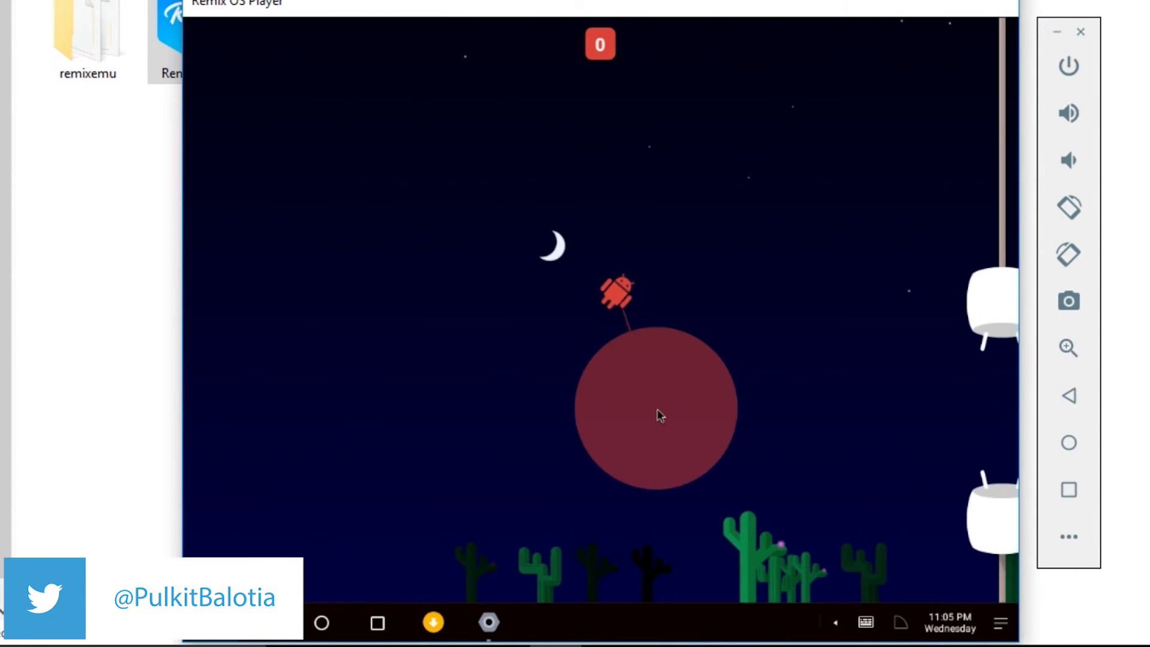
click(685, 403)
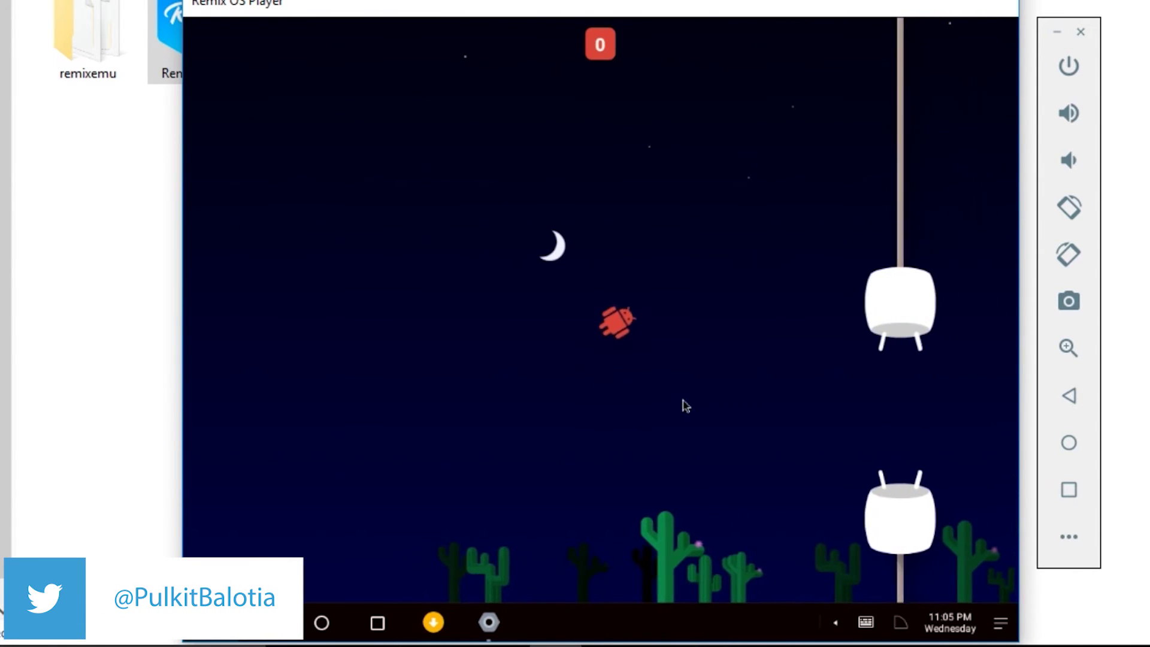
click(686, 406)
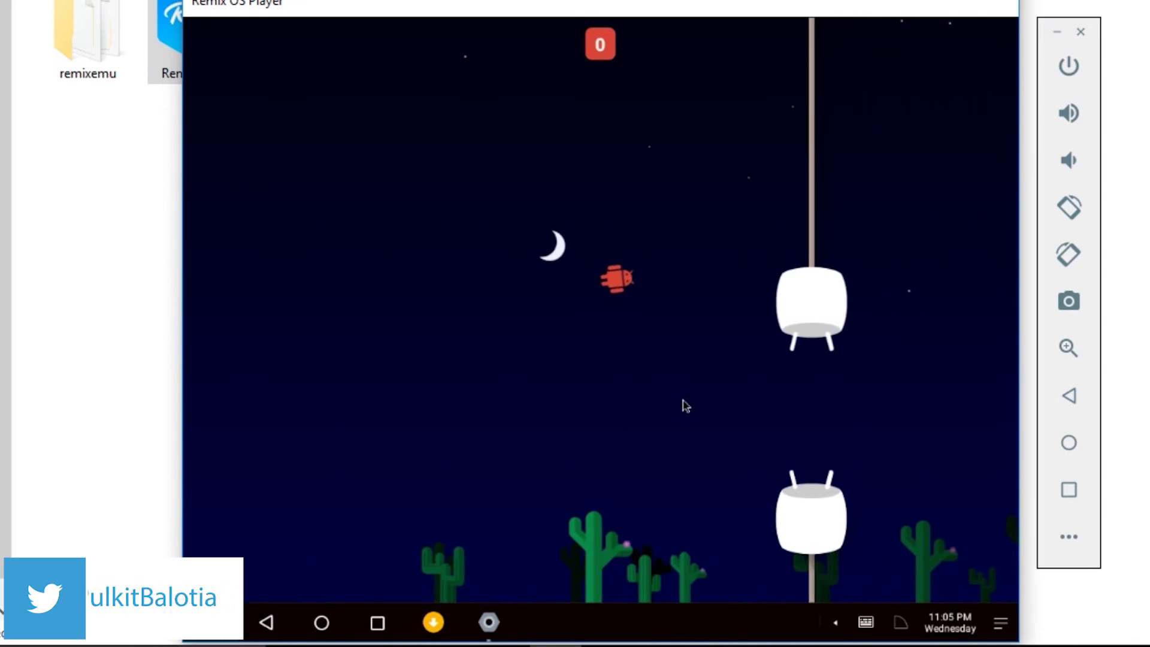
click(686, 406)
click(685, 406)
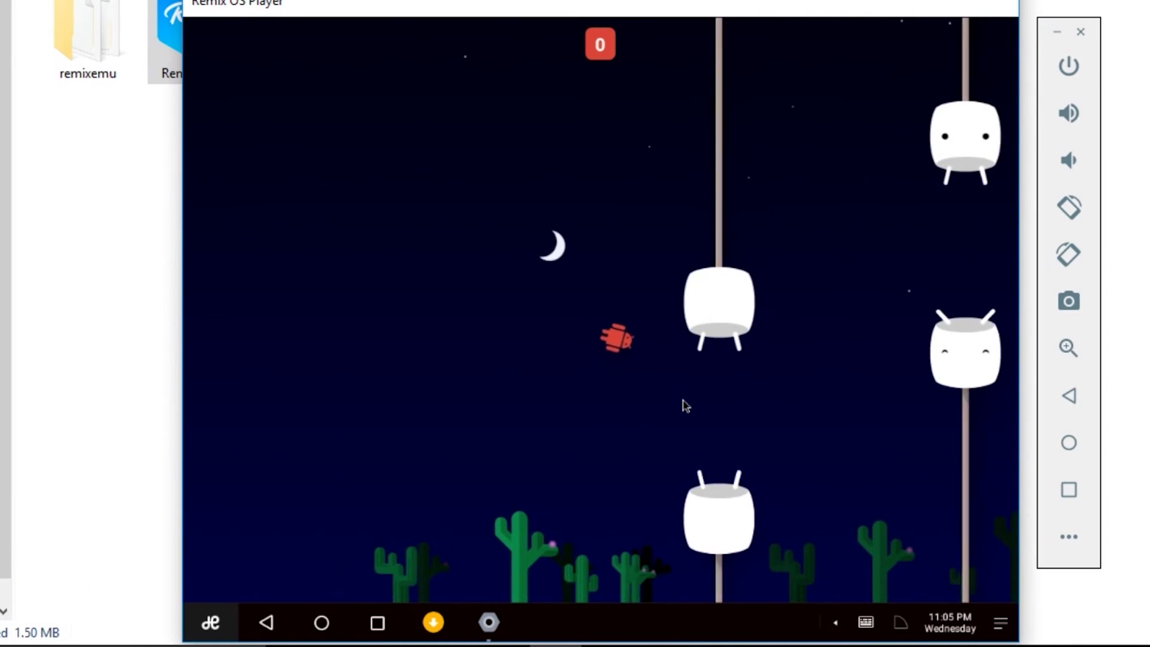
click(686, 407)
click(686, 407)
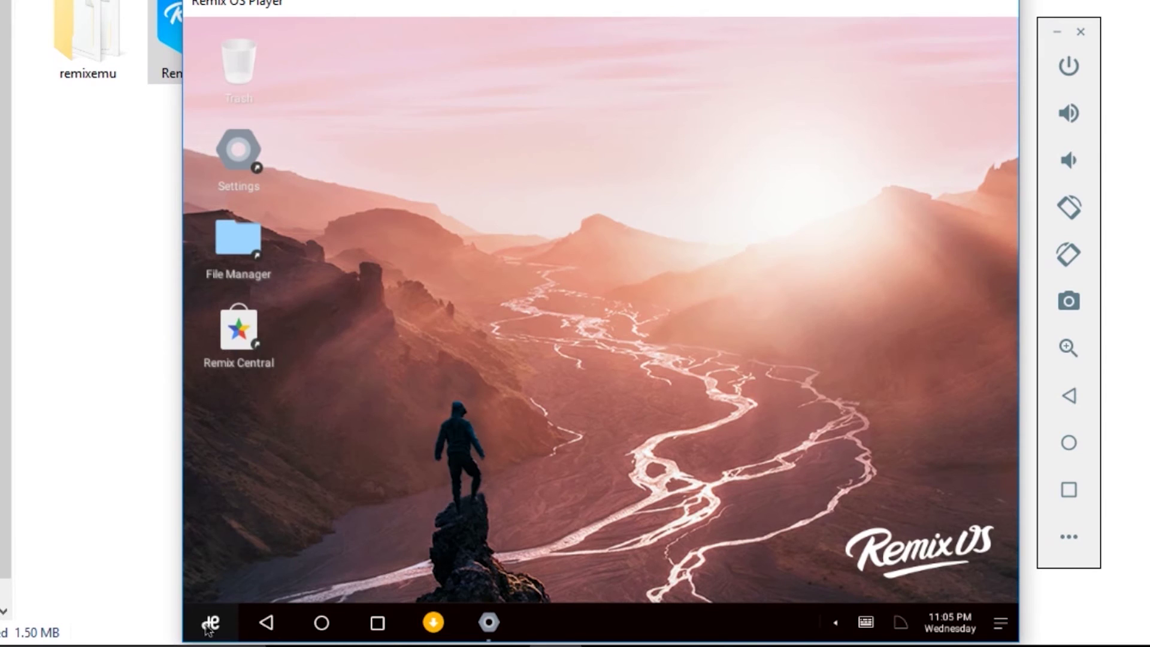
- Leave the game, open Remix Central from the emulator's app list, and bring up the app list again
click(205, 624)
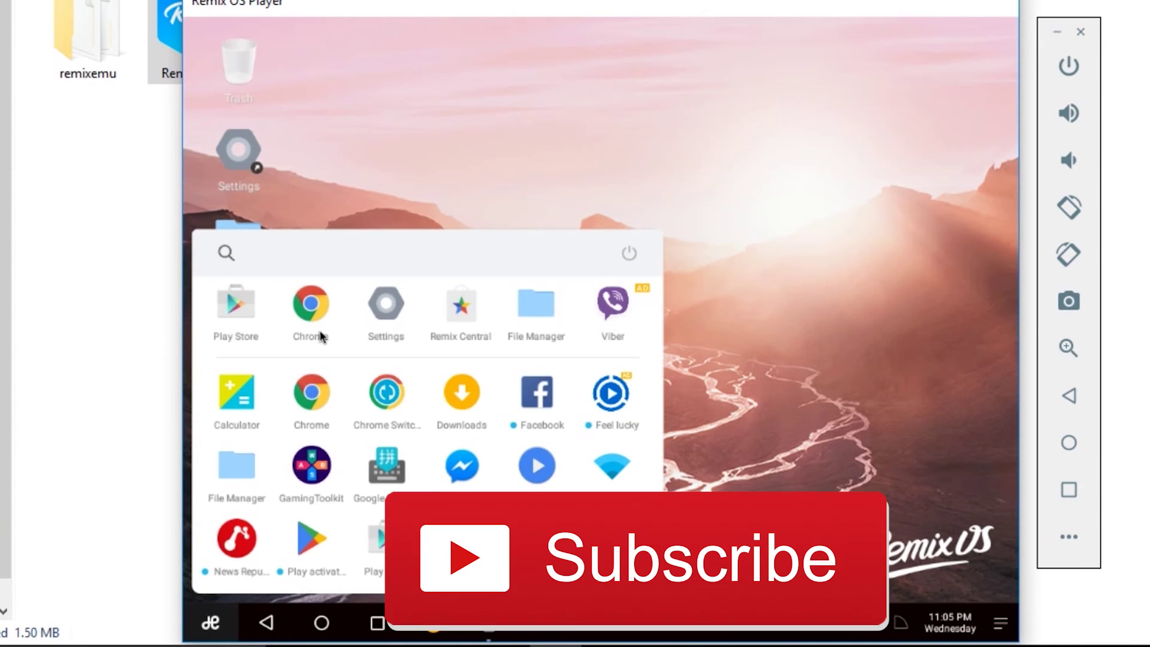
click(458, 311)
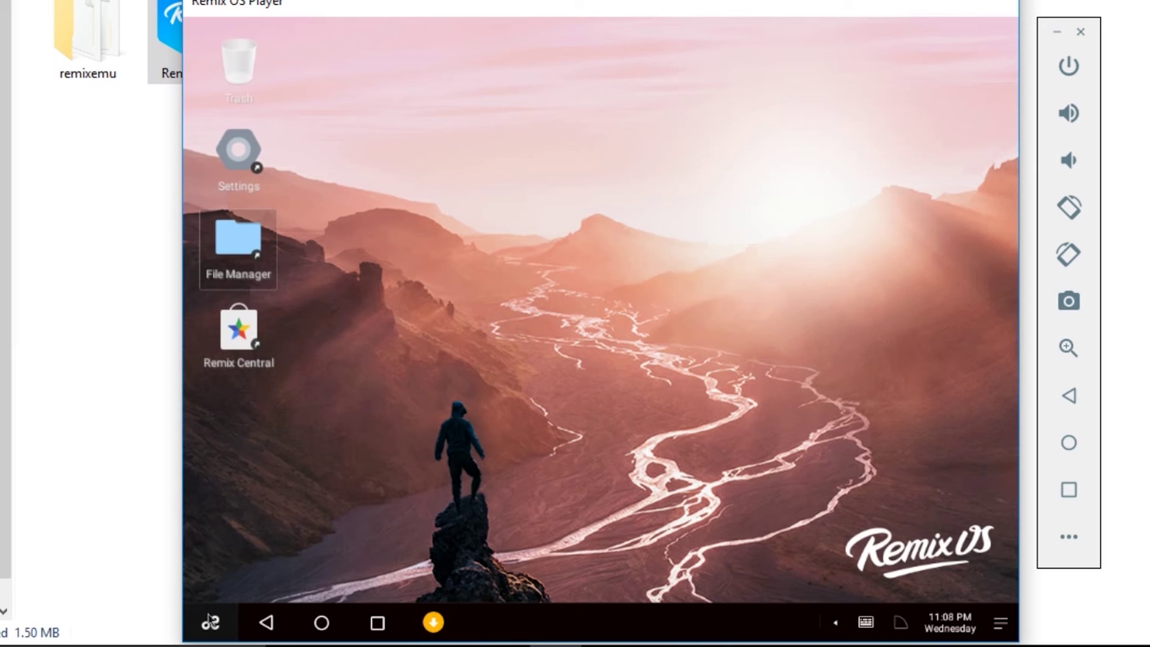
click(208, 617)
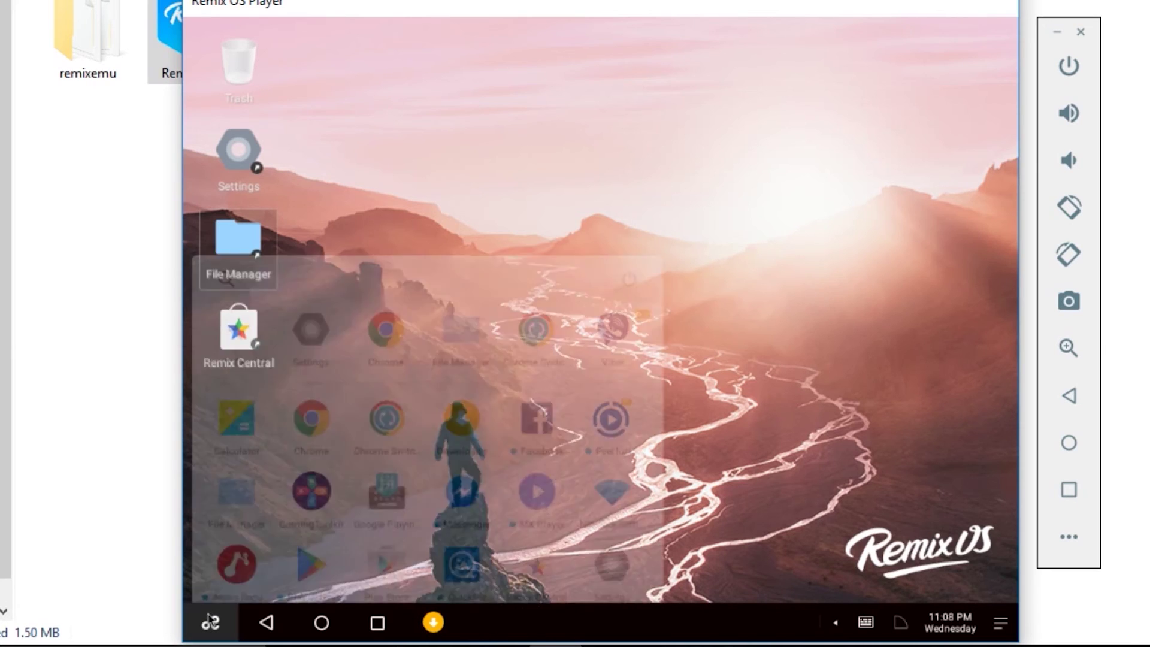